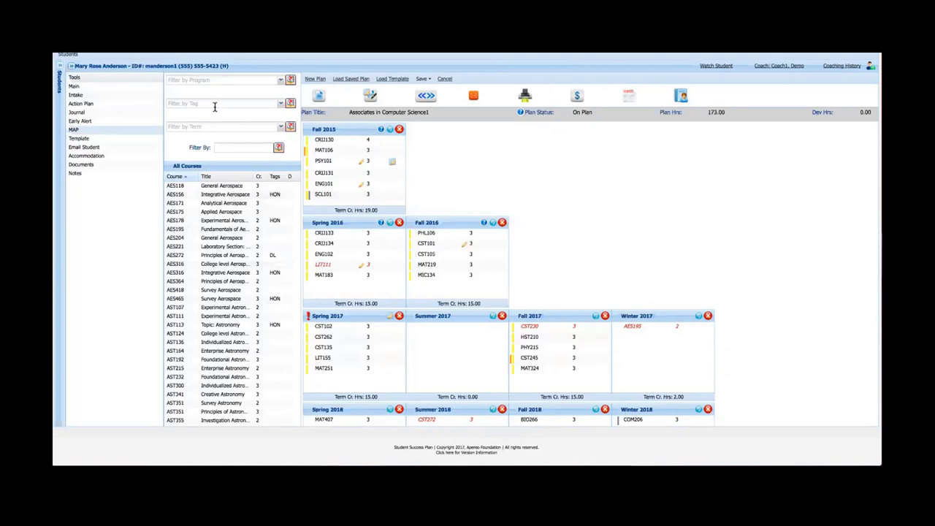
Step: Browse the course list and filter it by the program Associates of Arts in Communications
{"action": "scroll", "coordinate": [227, 338], "scroll_direction": "down", "scroll_amount": 5}
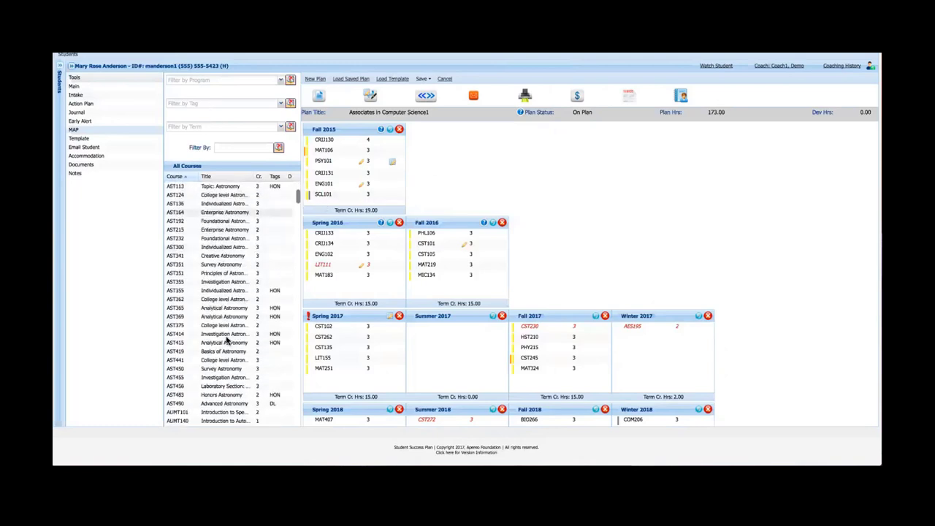
{"action": "scroll", "coordinate": [227, 340], "scroll_direction": "down", "scroll_amount": 15}
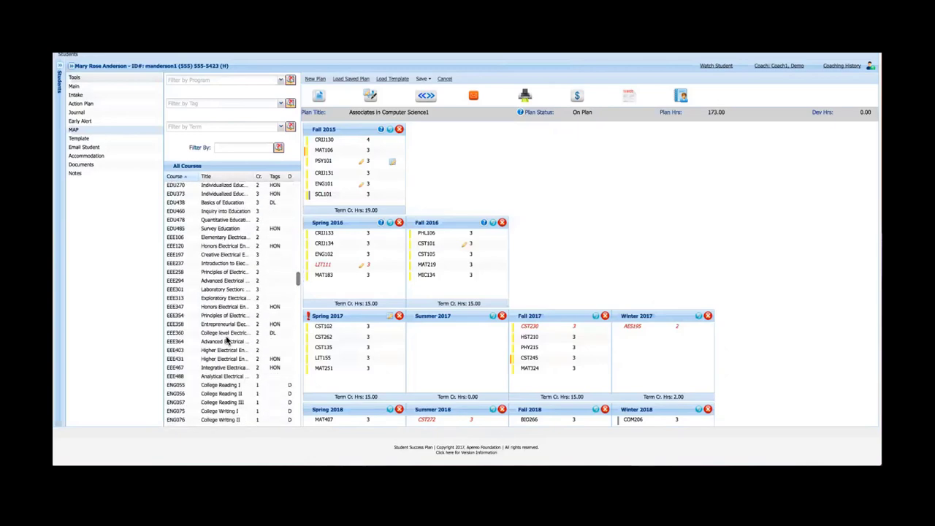
{"action": "scroll", "coordinate": [227, 340], "scroll_direction": "up", "scroll_amount": 10}
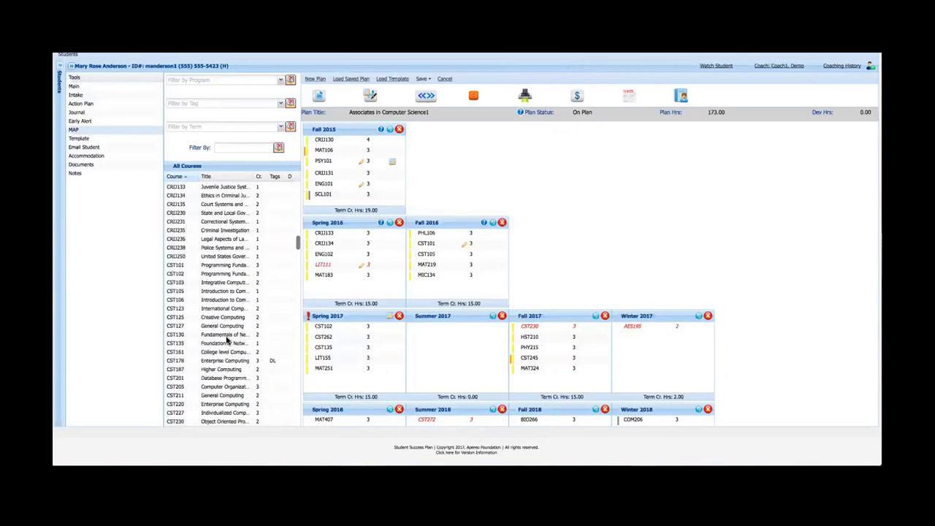
{"action": "scroll", "coordinate": [227, 340], "scroll_direction": "up", "scroll_amount": 6}
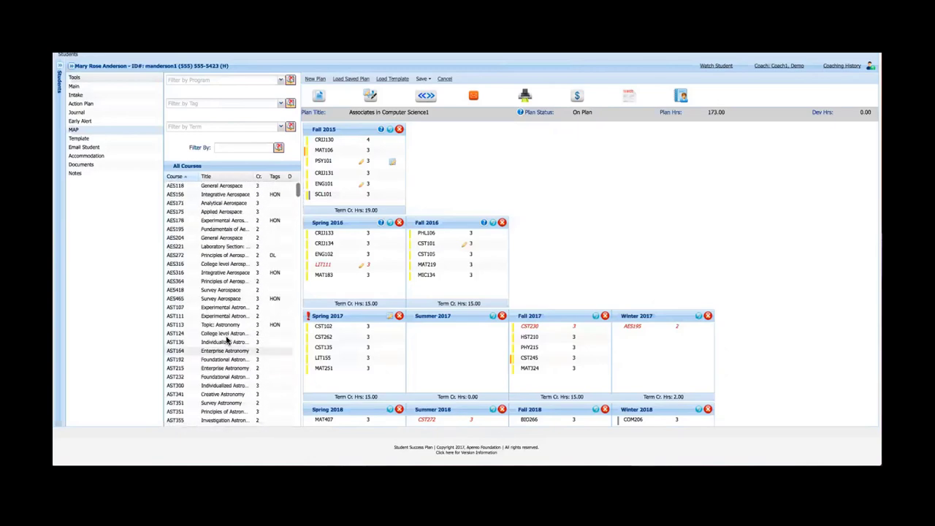
{"action": "left_click", "coordinate": [281, 81]}
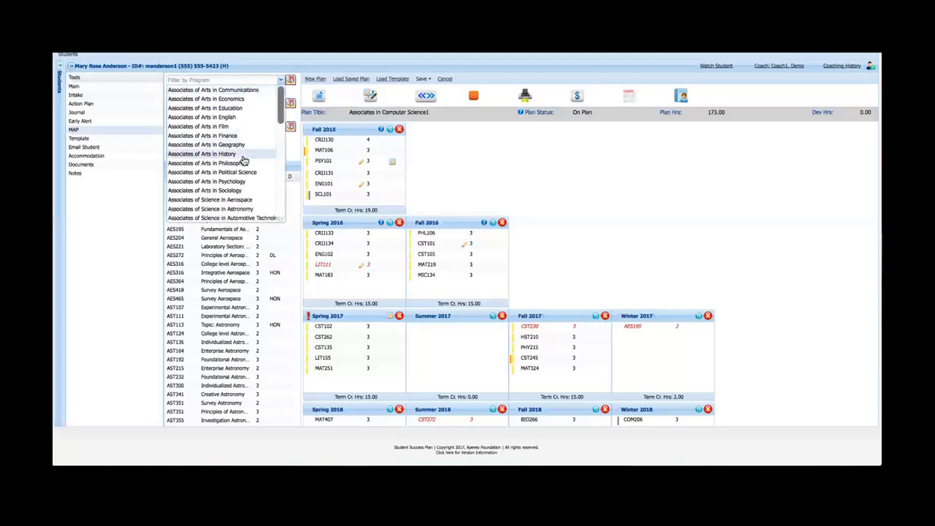
{"action": "scroll", "coordinate": [244, 159], "scroll_direction": "down", "scroll_amount": 3}
{"action": "scroll", "coordinate": [244, 159], "scroll_direction": "down", "scroll_amount": 10}
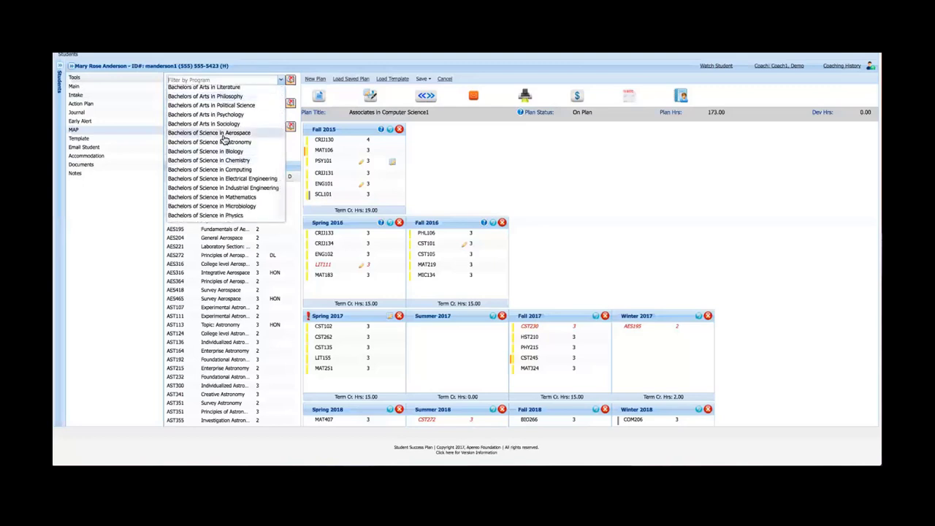
{"action": "scroll", "coordinate": [224, 139], "scroll_direction": "down", "scroll_amount": 1}
{"action": "scroll", "coordinate": [224, 139], "scroll_direction": "up", "scroll_amount": 10}
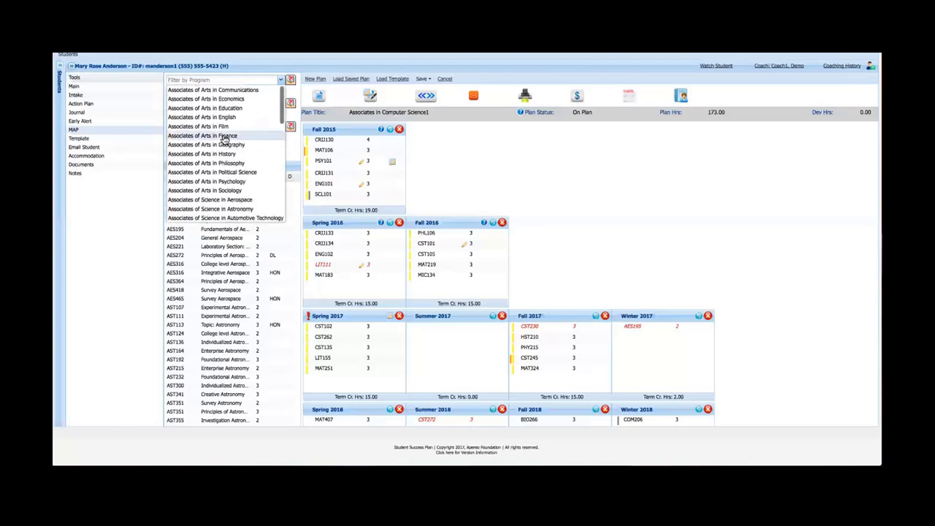
{"action": "left_click", "coordinate": [230, 90]}
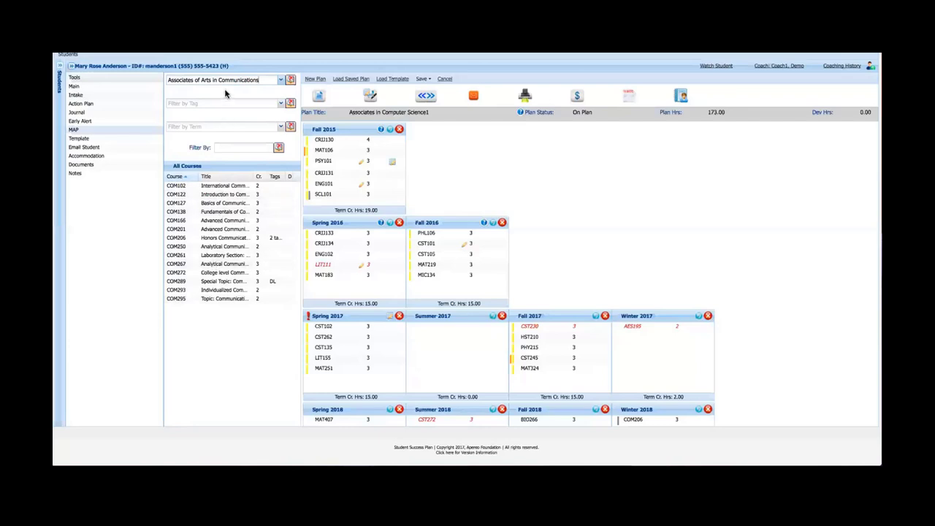
Step: Narrow the course list to the Distance Learning tag and the Fall 2018 term
{"action": "left_click", "coordinate": [282, 105]}
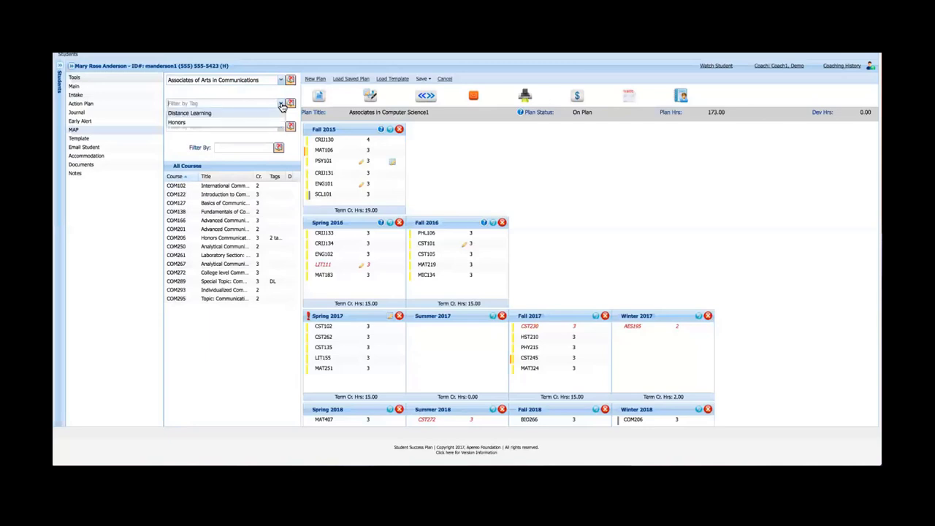
{"action": "left_click", "coordinate": [242, 114]}
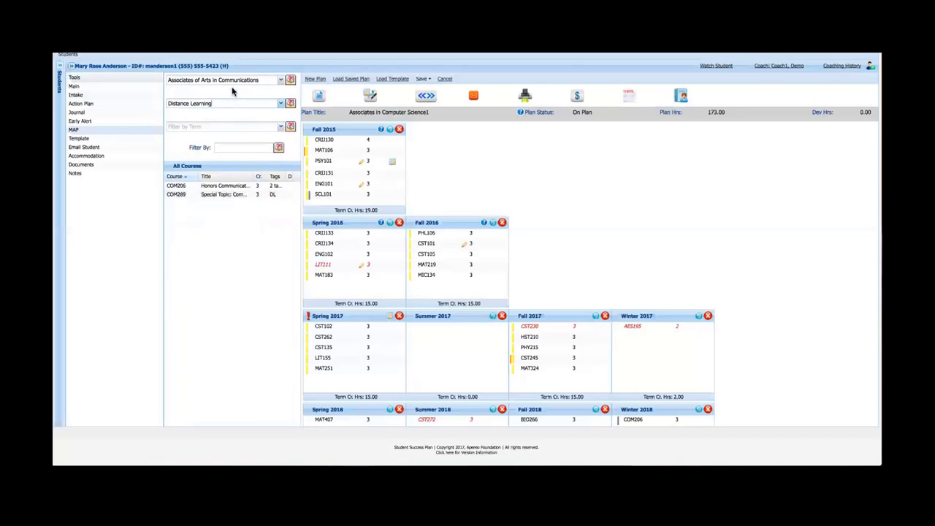
{"action": "left_click", "coordinate": [281, 128]}
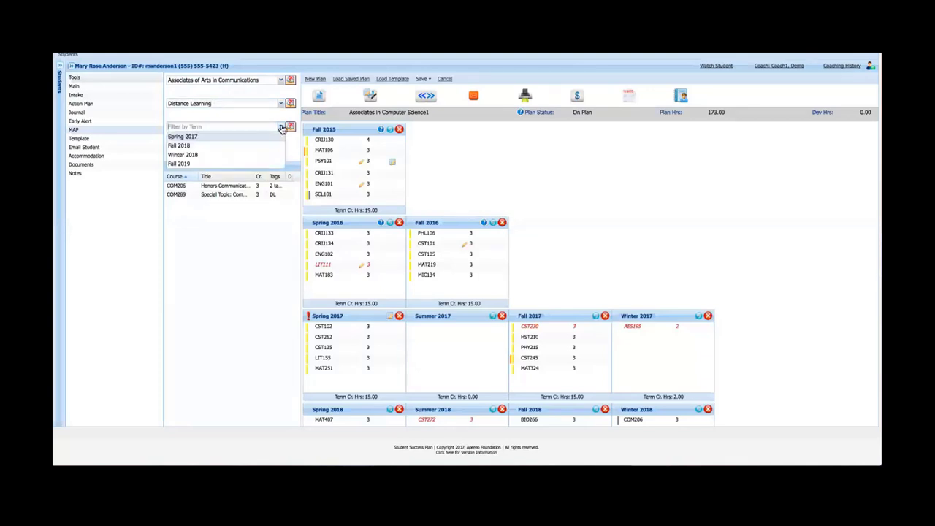
{"action": "left_click", "coordinate": [241, 148]}
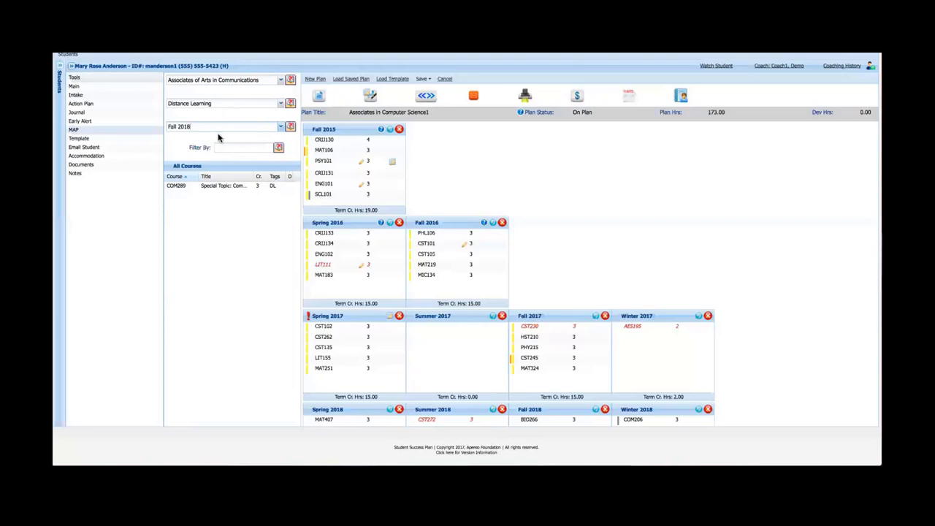
Step: Clear the term, tag and program filters from the course list
{"action": "left_click", "coordinate": [291, 127]}
{"action": "left_click", "coordinate": [291, 104]}
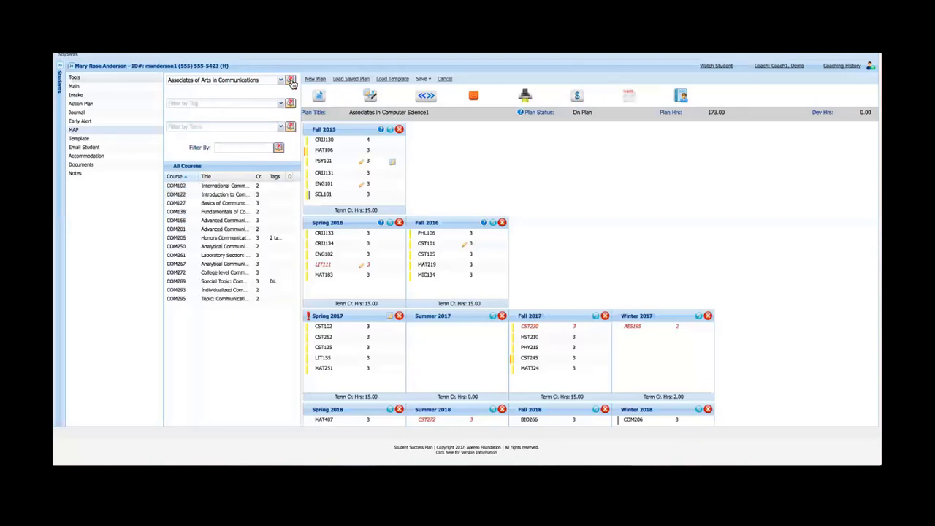
{"action": "left_click", "coordinate": [291, 81]}
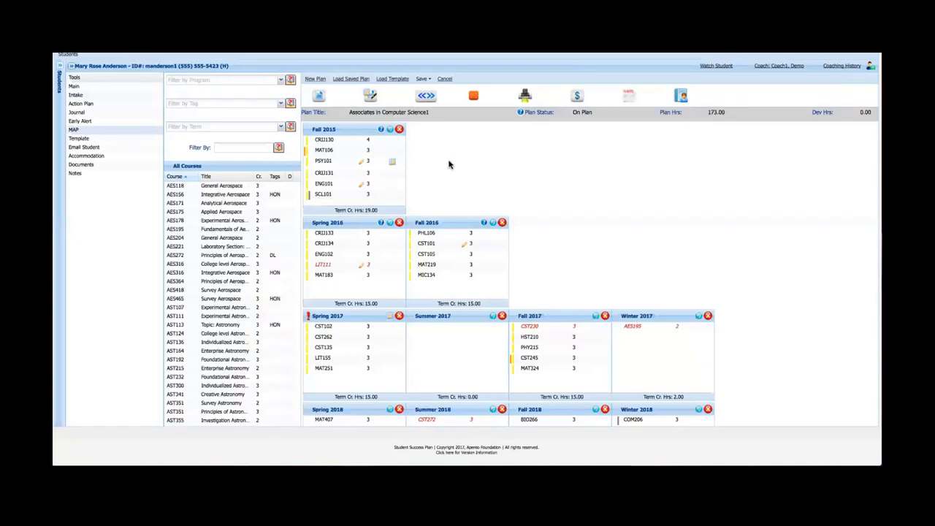
Step: Review the terms of the student's plan and view the available templates without loading one
{"action": "scroll", "coordinate": [604, 239], "scroll_direction": "down", "scroll_amount": 5}
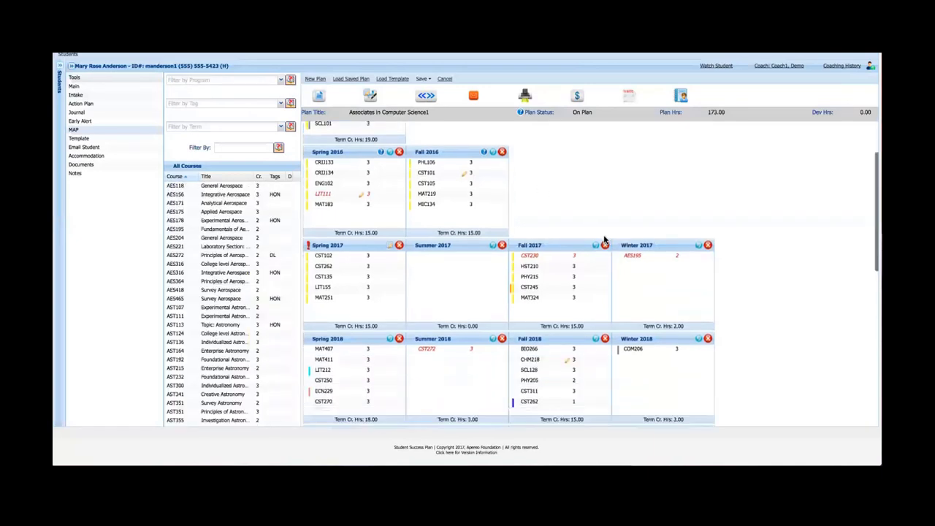
{"action": "scroll", "coordinate": [604, 240], "scroll_direction": "down", "scroll_amount": 3}
{"action": "scroll", "coordinate": [604, 238], "scroll_direction": "up", "scroll_amount": 8}
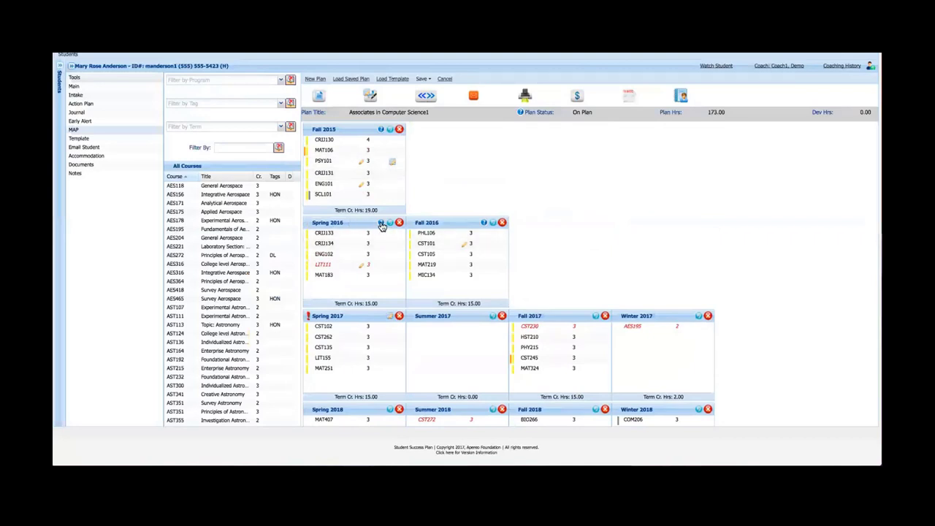
{"action": "mouse_move", "coordinate": [381, 227]}
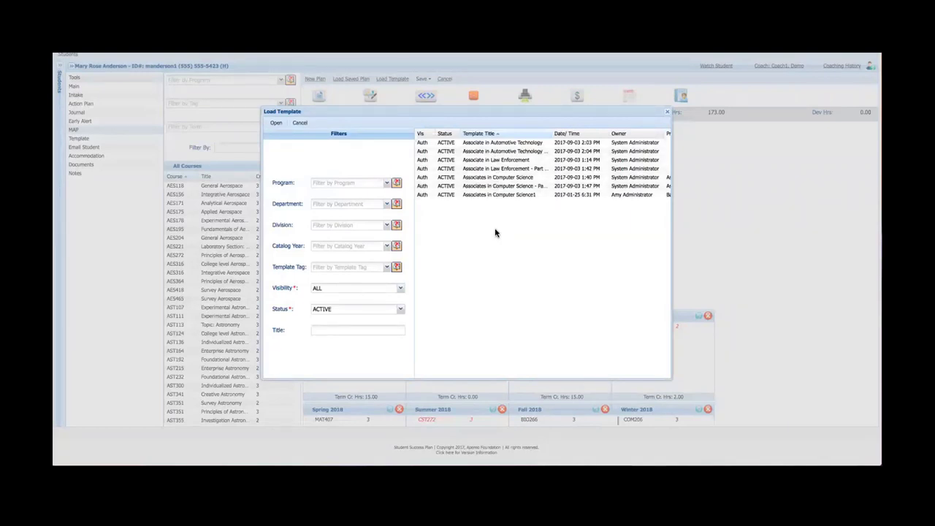
{"action": "left_click", "coordinate": [300, 123]}
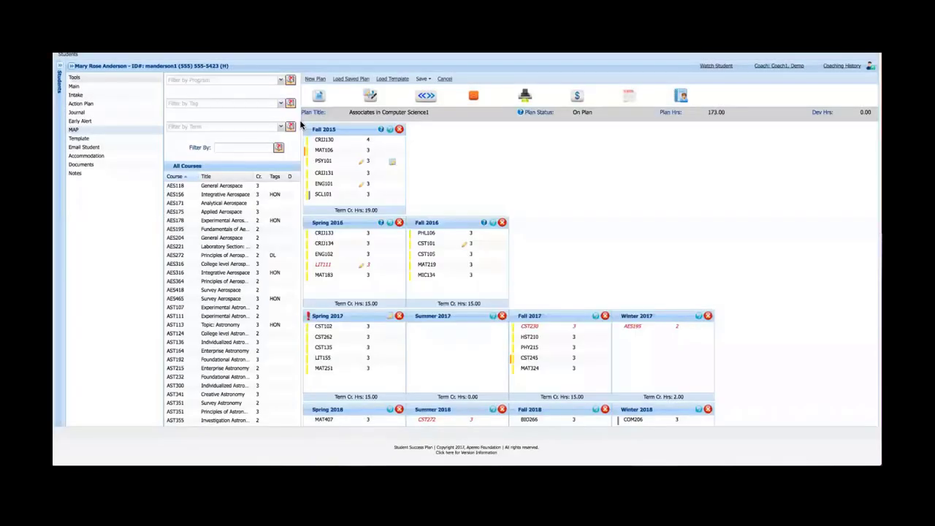
Step: Look at the save options and the plan notes, leaving the notes without saving
{"action": "left_click", "coordinate": [429, 79]}
{"action": "mouse_move", "coordinate": [372, 97]}
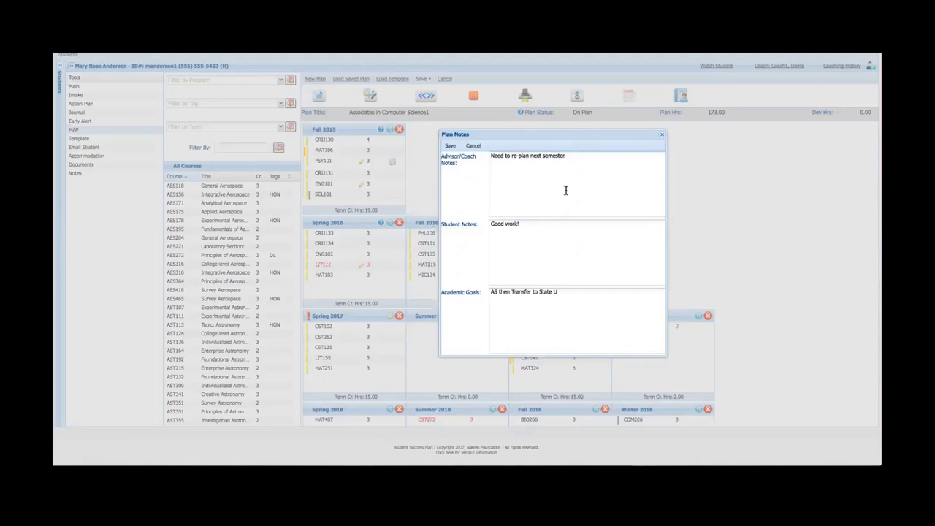
{"action": "left_click", "coordinate": [473, 146]}
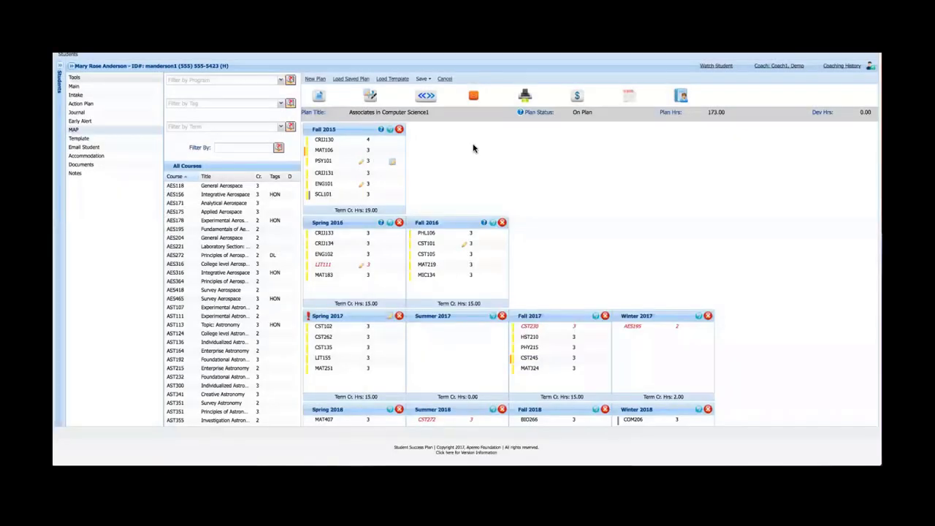
Step: View the Fall 2015 term notes and the PSY101 course notes, leaving both without saving
{"action": "left_click", "coordinate": [391, 131]}
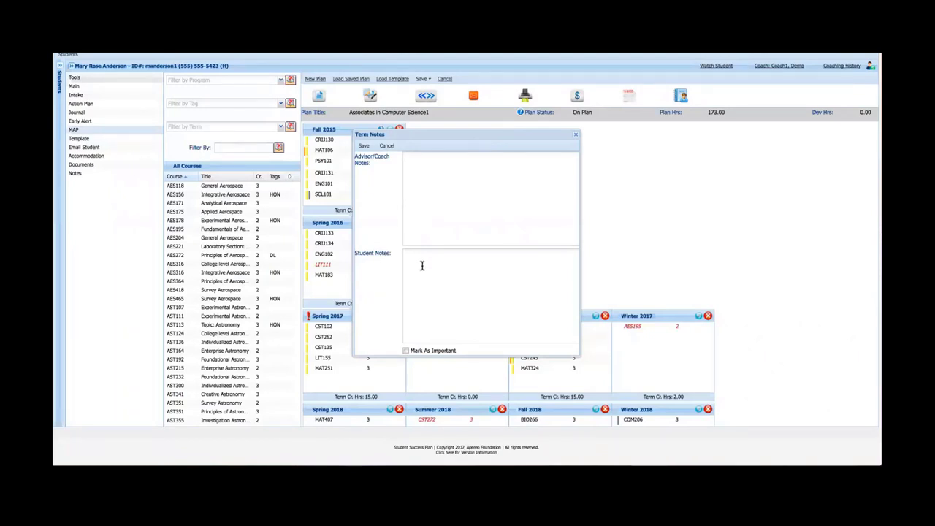
{"action": "left_click", "coordinate": [387, 147]}
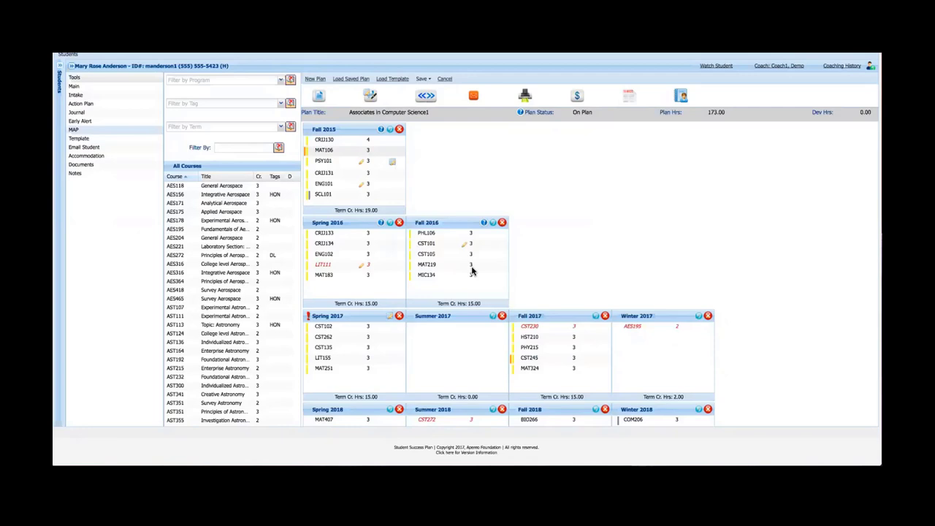
{"action": "scroll", "coordinate": [414, 184], "scroll_direction": "down", "scroll_amount": 1}
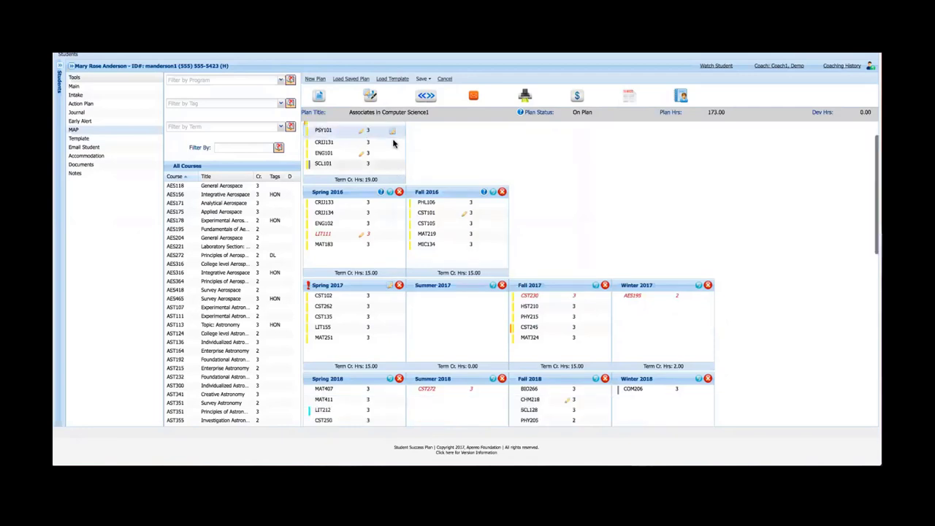
{"action": "left_click", "coordinate": [393, 132]}
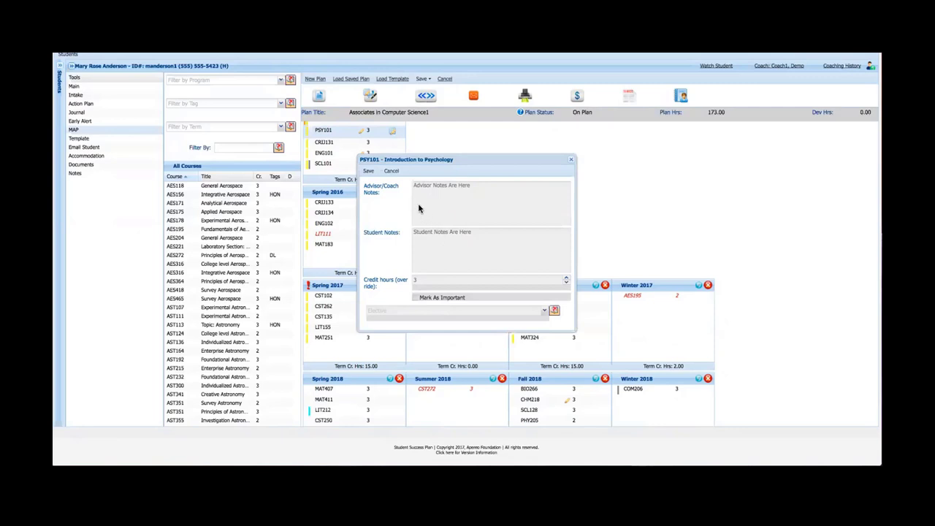
{"action": "left_click", "coordinate": [392, 172]}
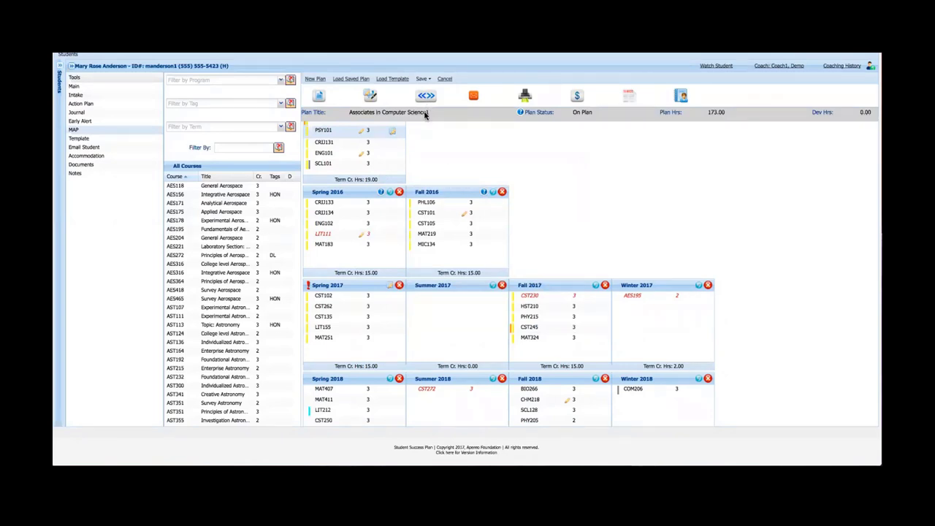
Step: Inspect the Move Plan options with Spring 2017 as the start term, leaving without moving the plan
{"action": "scroll", "coordinate": [425, 116], "scroll_direction": "up", "scroll_amount": 2}
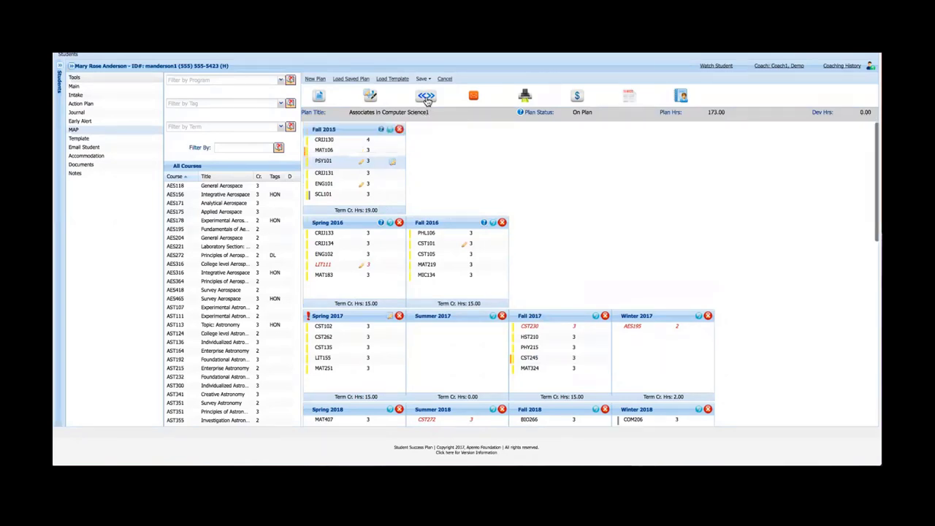
{"action": "left_click", "coordinate": [426, 96]}
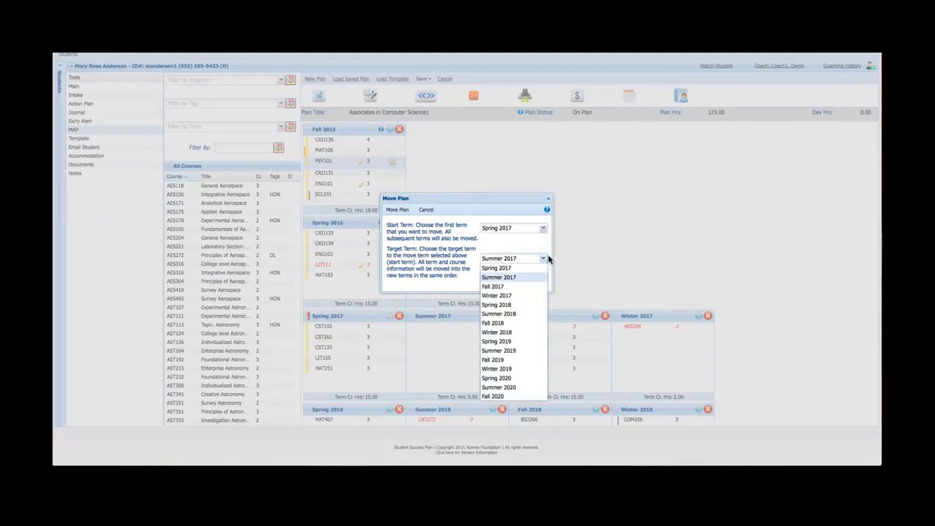
{"action": "left_click", "coordinate": [572, 254]}
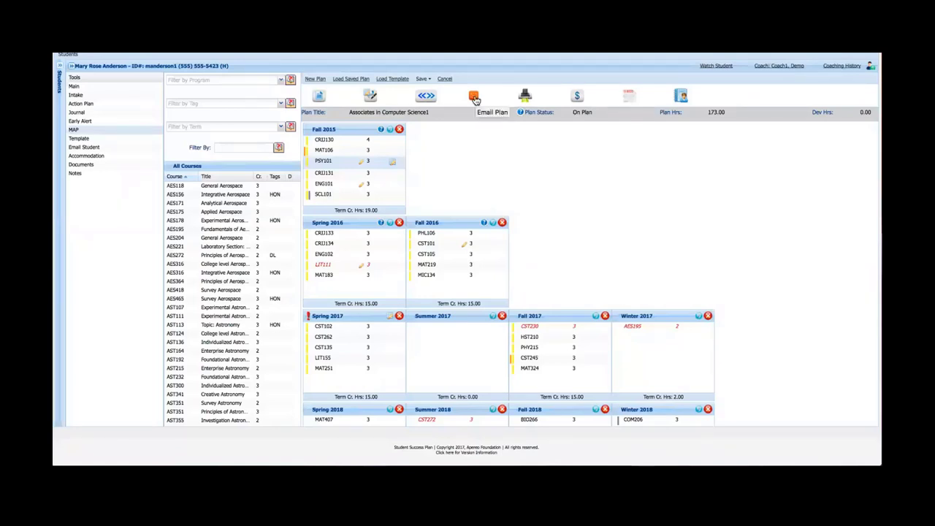
Step: View the student's financial aid details and course history, closing each after reading
{"action": "left_click", "coordinate": [578, 99]}
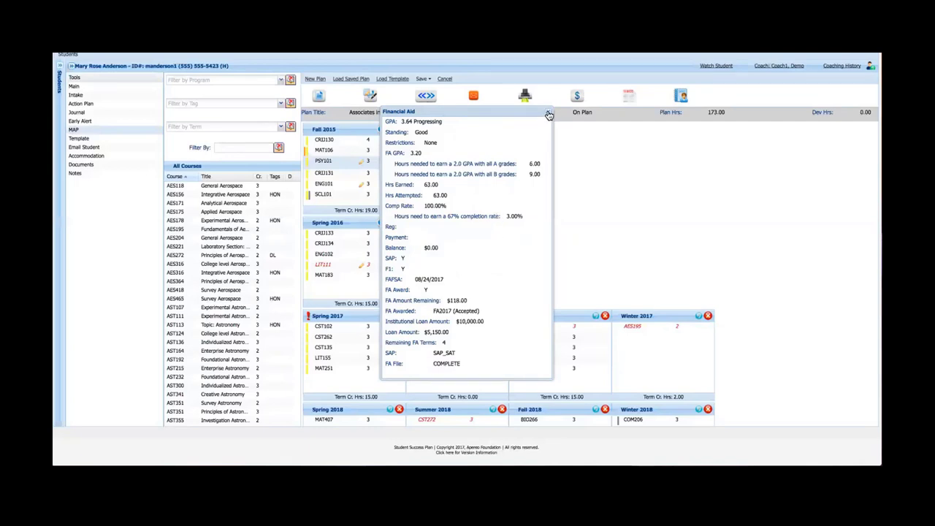
{"action": "left_click", "coordinate": [549, 115]}
{"action": "left_click", "coordinate": [630, 99]}
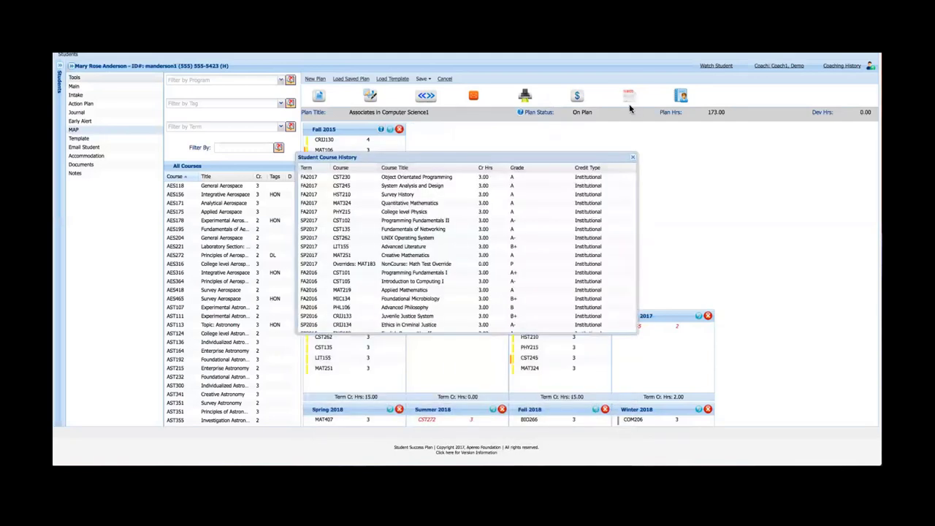
{"action": "scroll", "coordinate": [502, 227], "scroll_direction": "down", "scroll_amount": 1}
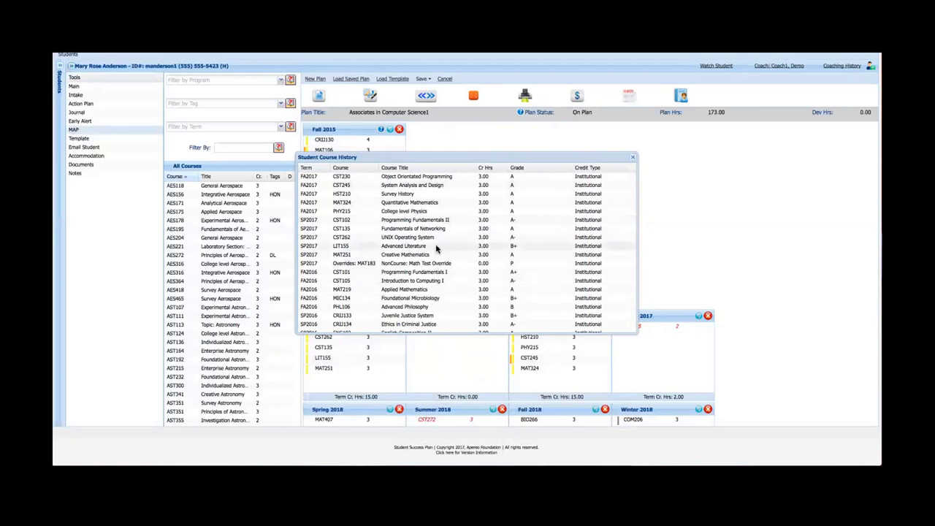
{"action": "left_click", "coordinate": [633, 160]}
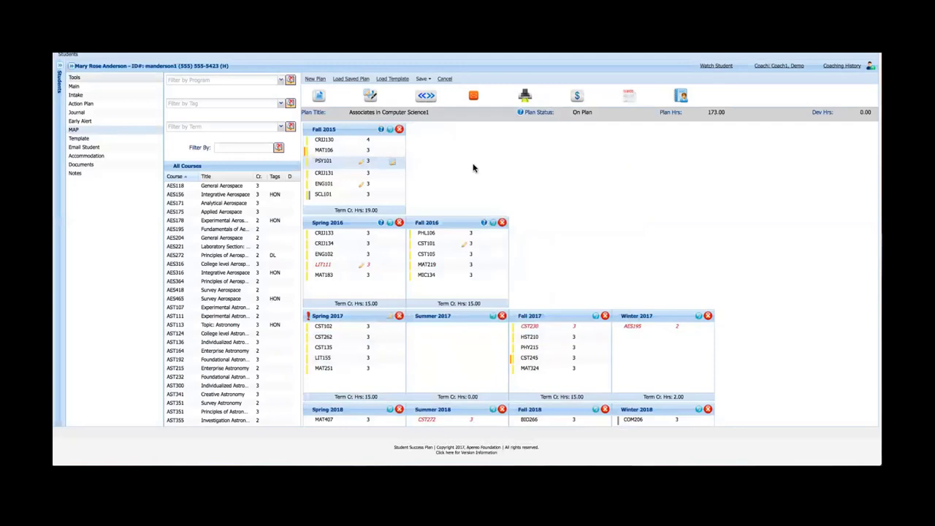
Step: Examine the planned courses and their colored markers in the terms from Spring 2017 onward
{"action": "scroll", "coordinate": [474, 168], "scroll_direction": "down", "scroll_amount": 3}
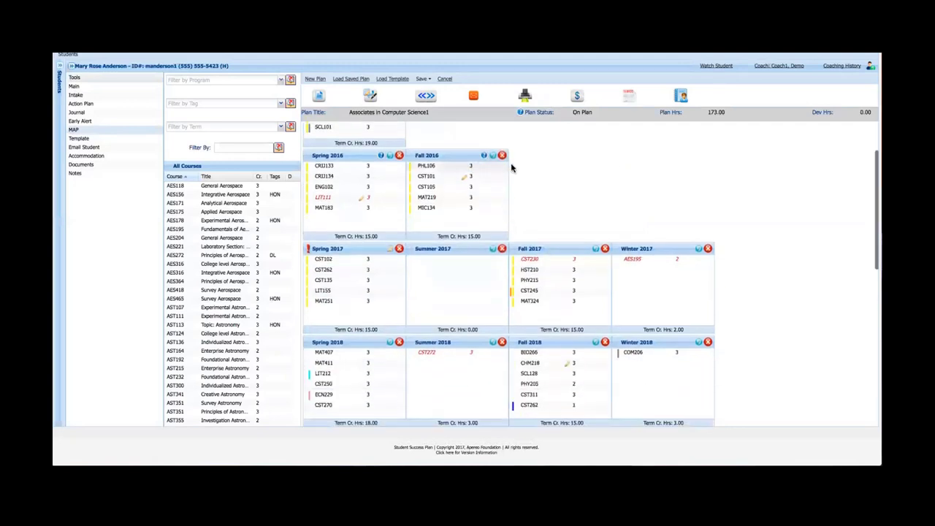
{"action": "scroll", "coordinate": [574, 176], "scroll_direction": "down", "scroll_amount": 4}
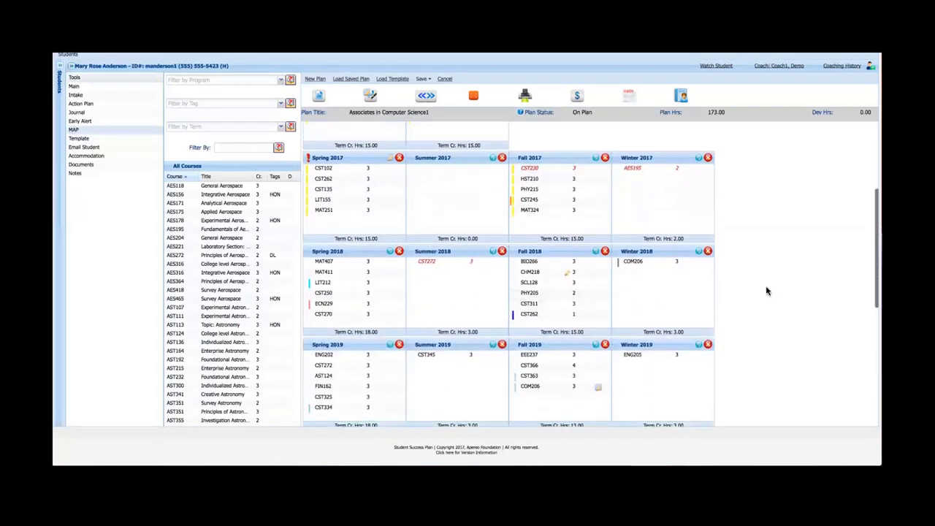
{"action": "scroll", "coordinate": [776, 288], "scroll_direction": "down", "scroll_amount": 1}
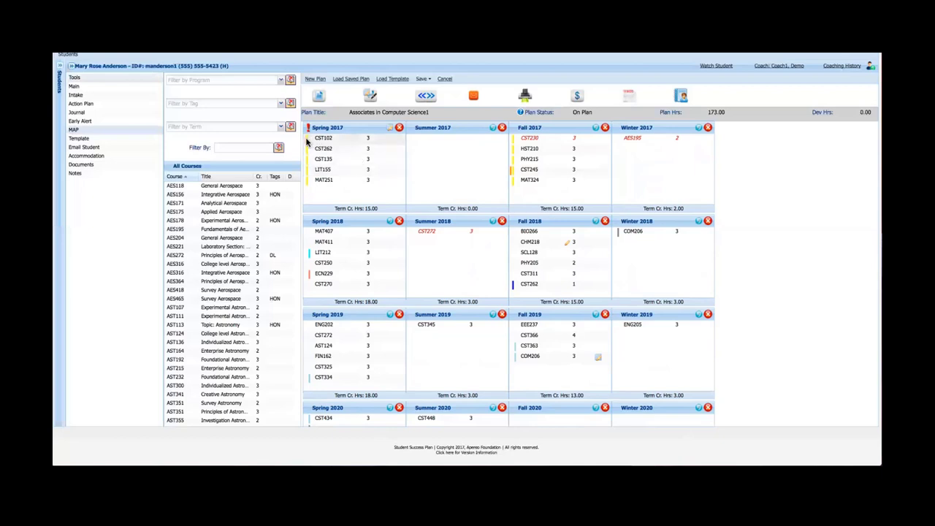
Step: Examine the colored markers beside CST102, LIT212, ECN229 and the Fall 2018 CST262 course
{"action": "mouse_move", "coordinate": [308, 143]}
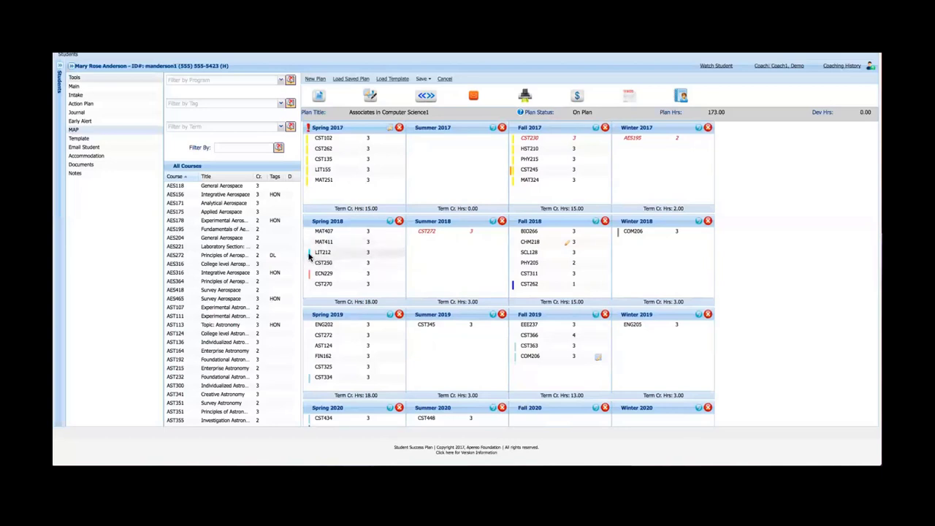
{"action": "mouse_move", "coordinate": [309, 256]}
{"action": "mouse_move", "coordinate": [309, 275]}
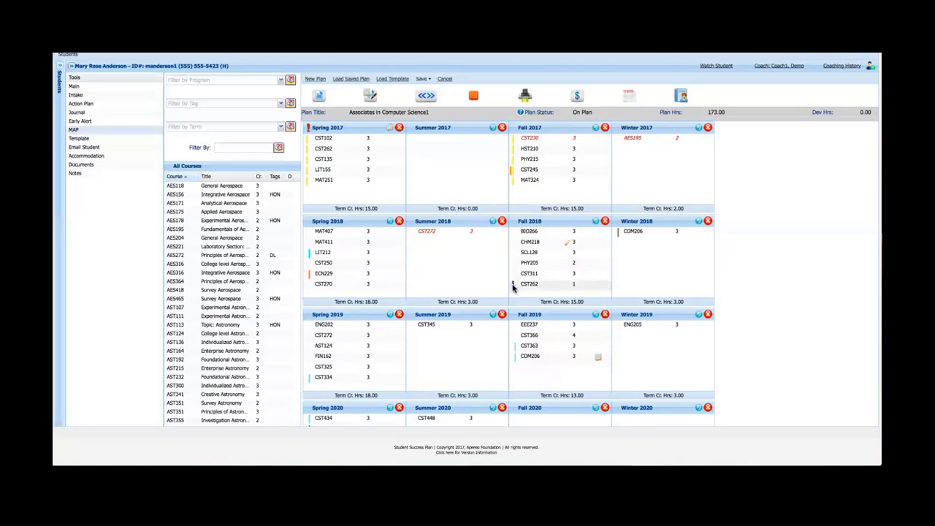
{"action": "mouse_move", "coordinate": [514, 288]}
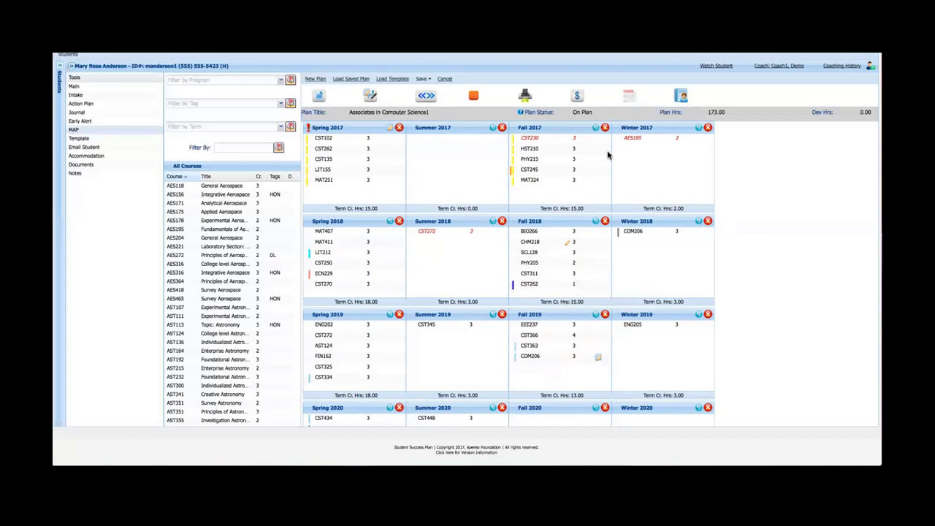
Step: Read the concerns attached to the red courses CST230, CST272 and AES195
{"action": "mouse_move", "coordinate": [529, 143]}
{"action": "mouse_move", "coordinate": [430, 234]}
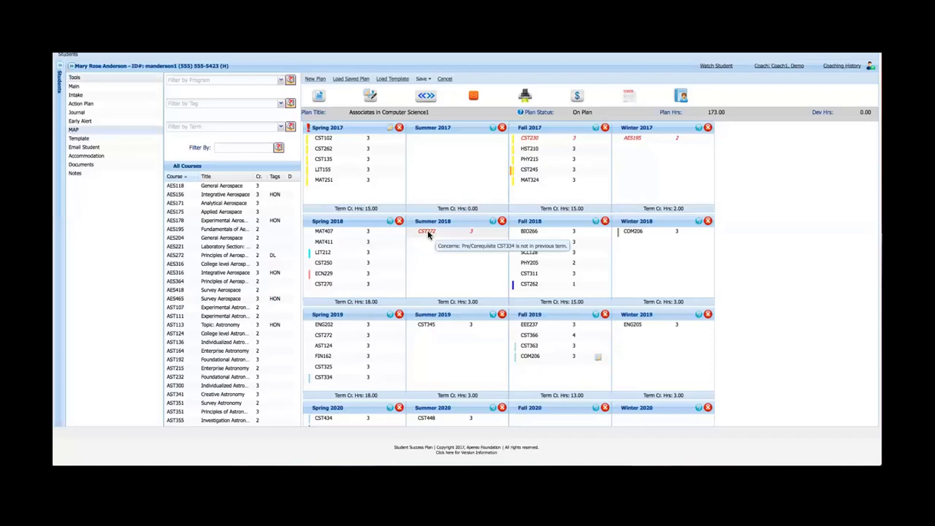
{"action": "mouse_move", "coordinate": [636, 142]}
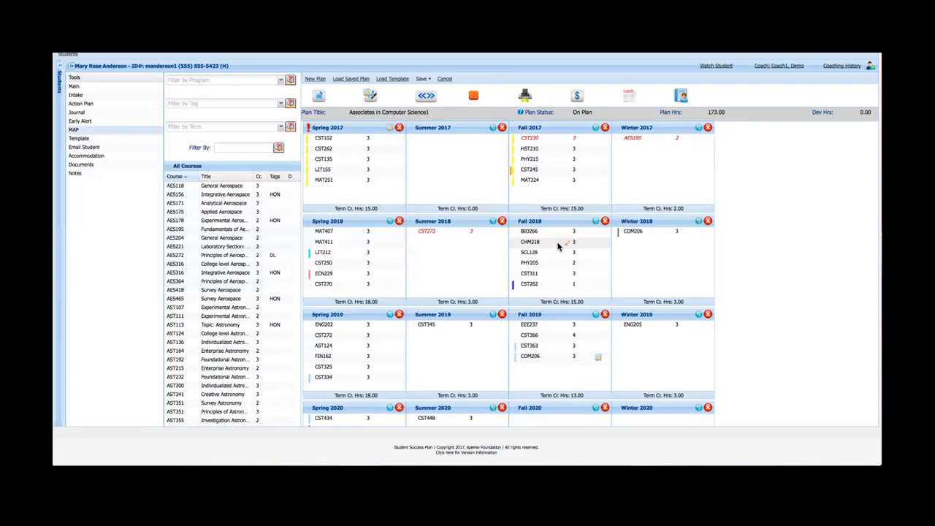
Step: Replace CHM218 in the Fall 2018 term with its elective alternative BIO149
{"action": "left_click", "coordinate": [535, 242]}
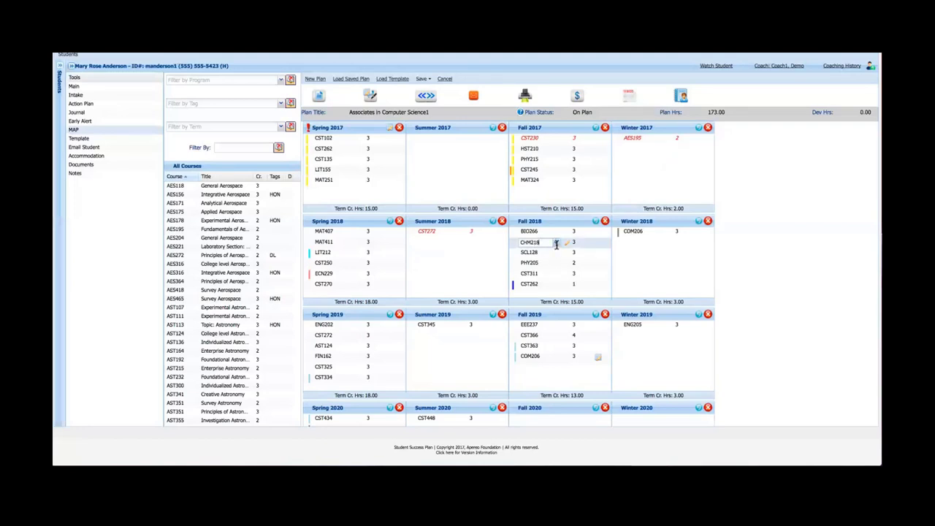
{"action": "left_click", "coordinate": [557, 243]}
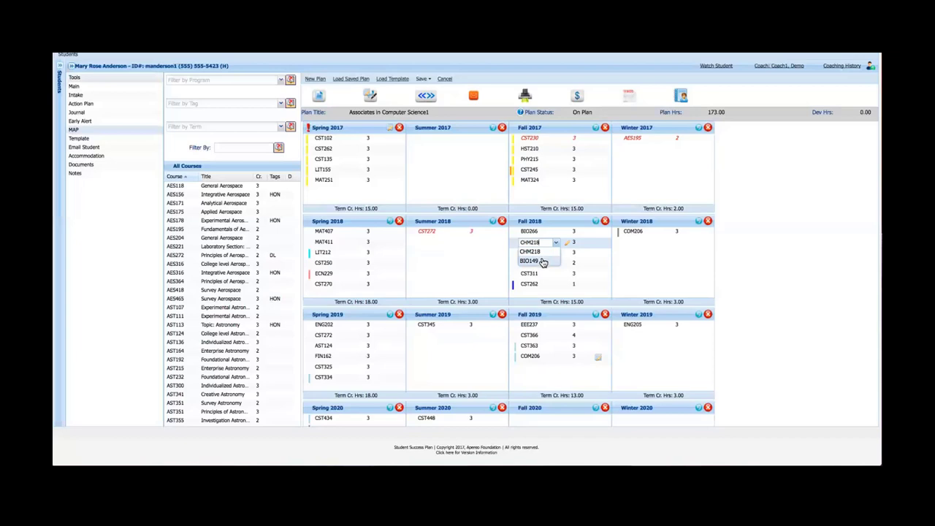
{"action": "left_click", "coordinate": [543, 263]}
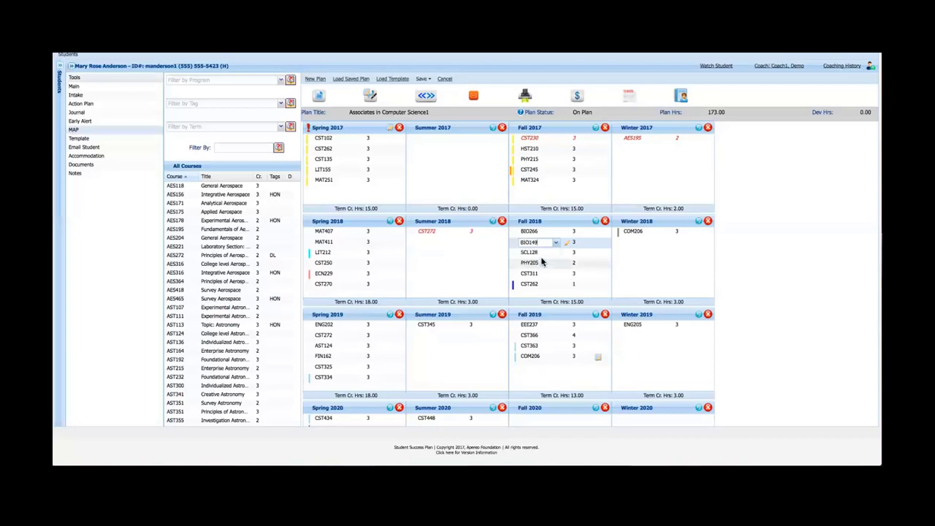
{"action": "left_click", "coordinate": [749, 262]}
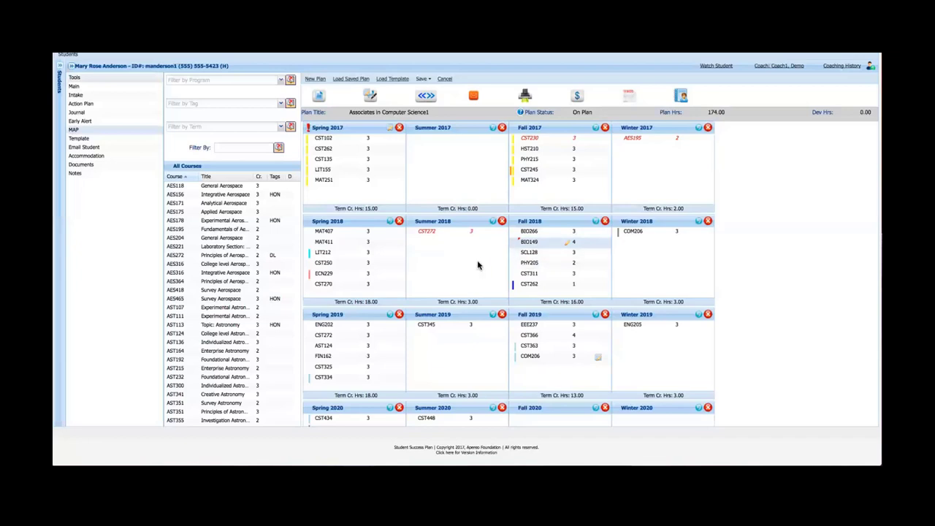
Step: Save the edited Associates in Computer Science1 plan under its existing title
{"action": "scroll", "coordinate": [478, 265], "scroll_direction": "down", "scroll_amount": 2}
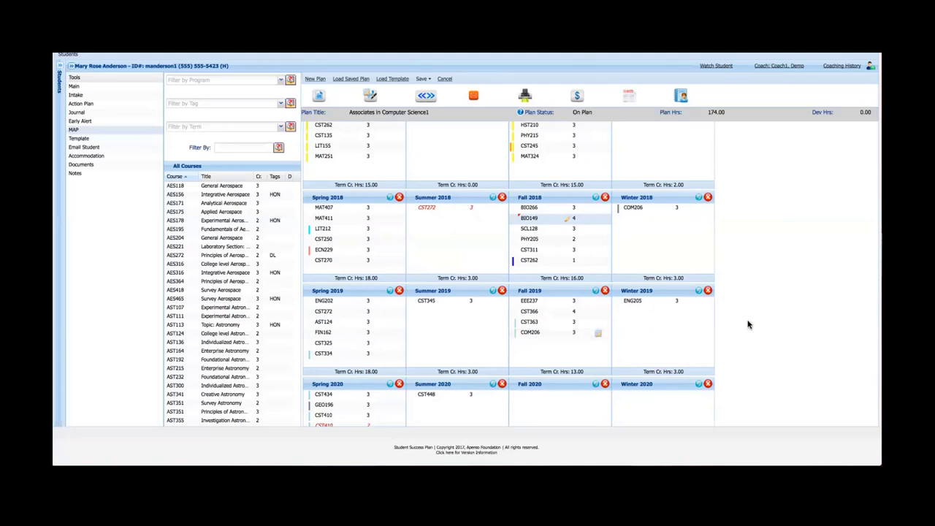
{"action": "scroll", "coordinate": [748, 325], "scroll_direction": "up", "scroll_amount": 3}
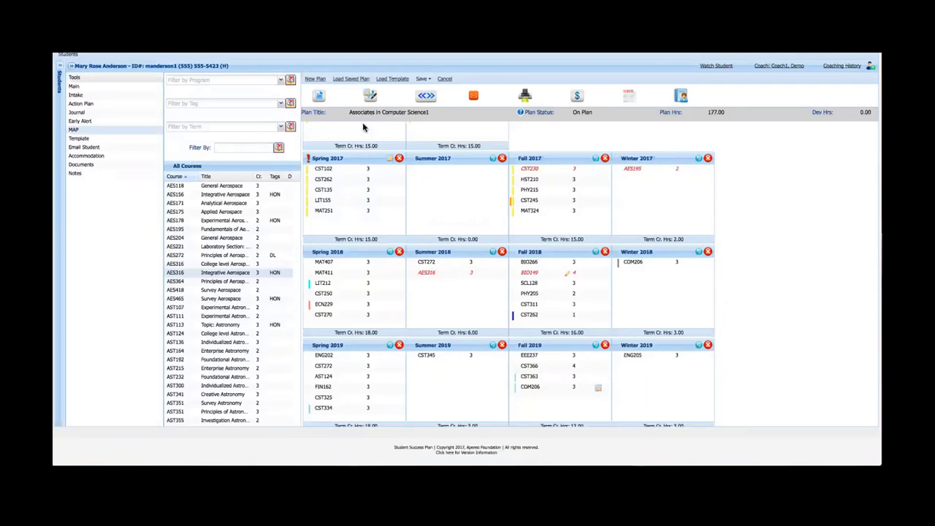
{"action": "left_click", "coordinate": [432, 80]}
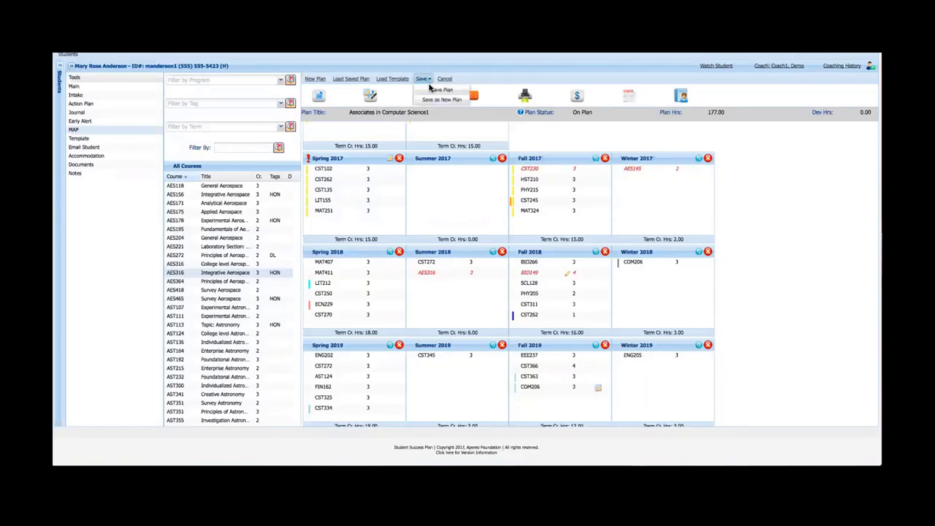
{"action": "left_click", "coordinate": [432, 89]}
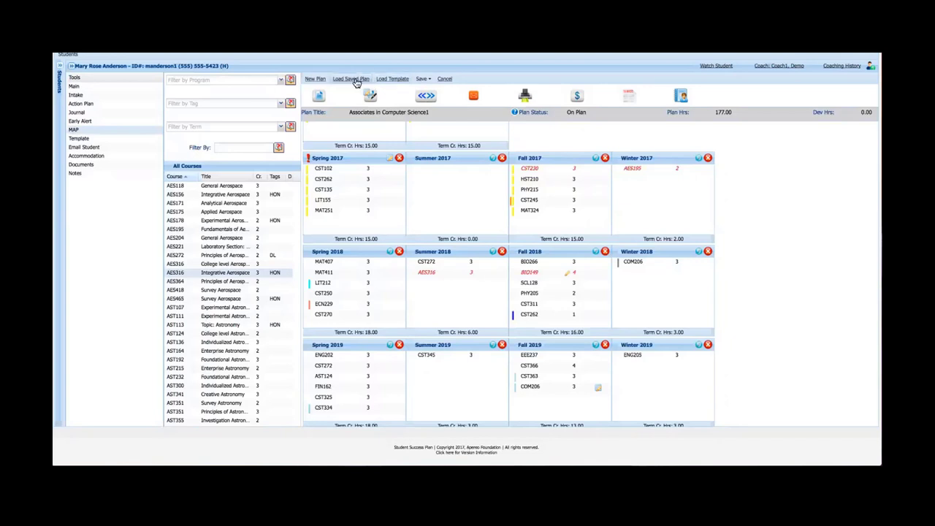
Step: Load the Associate in Law Enforcement template and bring its Spring 2017 through Spring 2019 terms into view
{"action": "left_click", "coordinate": [395, 80]}
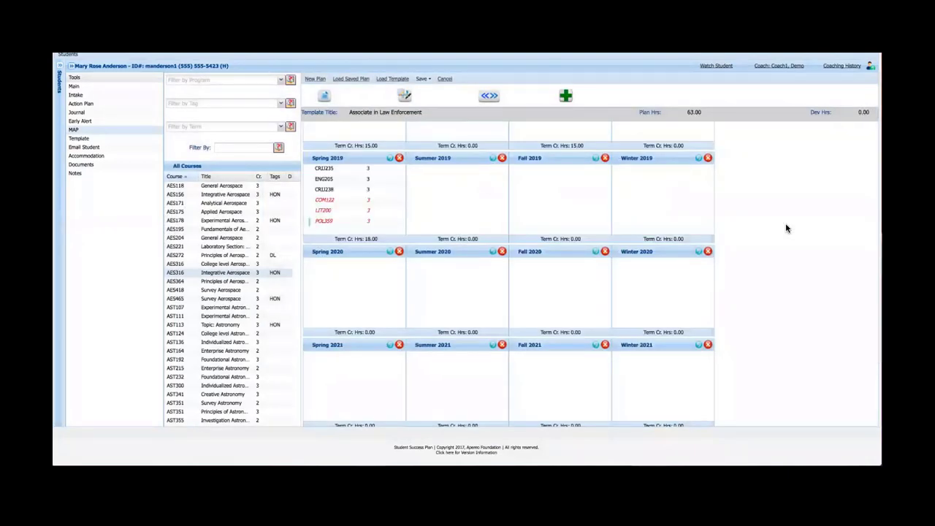
{"action": "scroll", "coordinate": [786, 228], "scroll_direction": "up", "scroll_amount": 3}
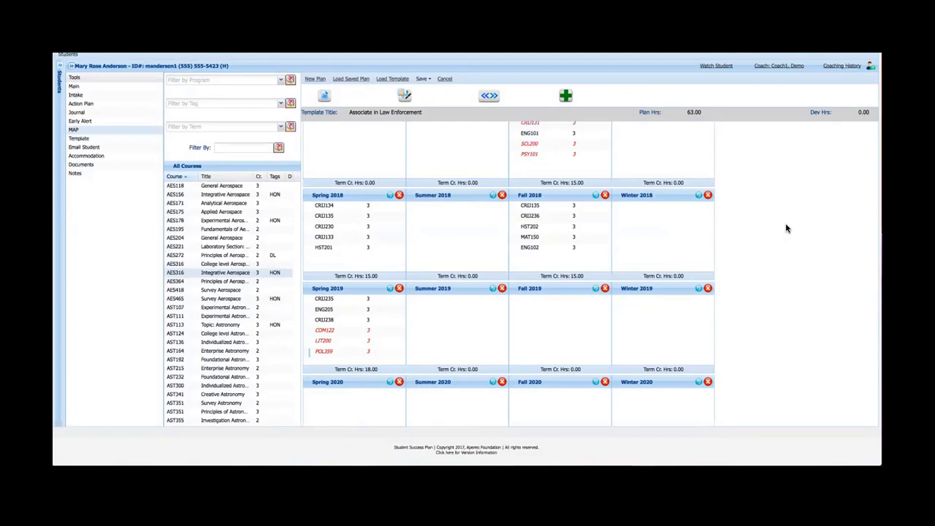
{"action": "scroll", "coordinate": [786, 228], "scroll_direction": "up", "scroll_amount": 2}
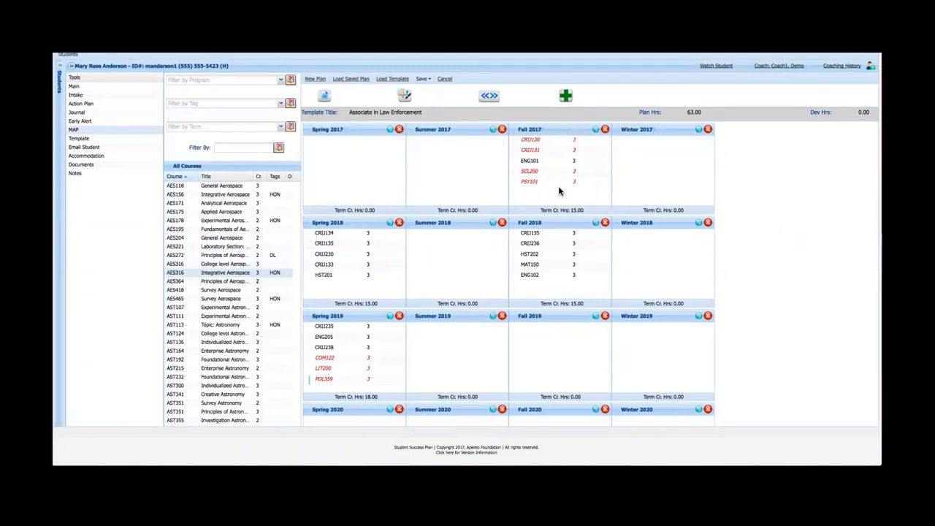
Step: Check the concerns on the template's red courses and move PSY101 from Fall 2017 to Summer 2018
{"action": "mouse_move", "coordinate": [537, 144]}
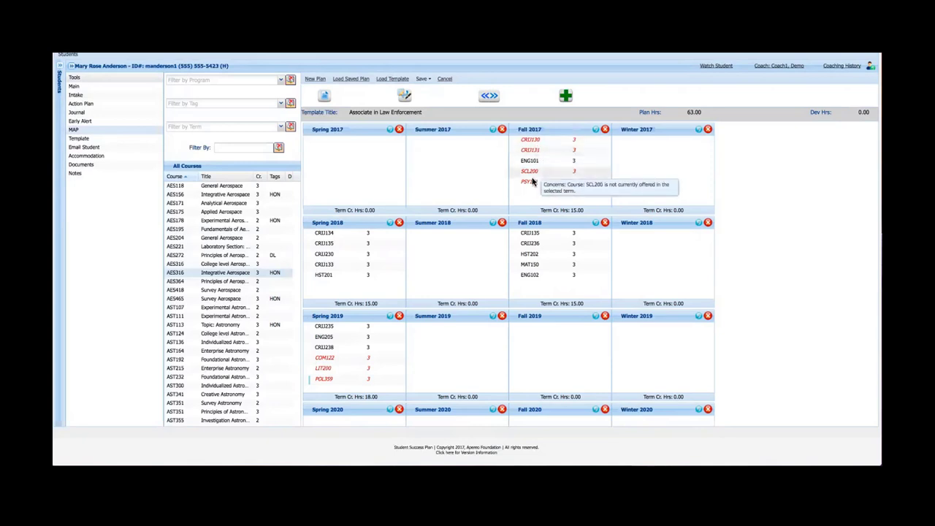
{"action": "mouse_move", "coordinate": [528, 183]}
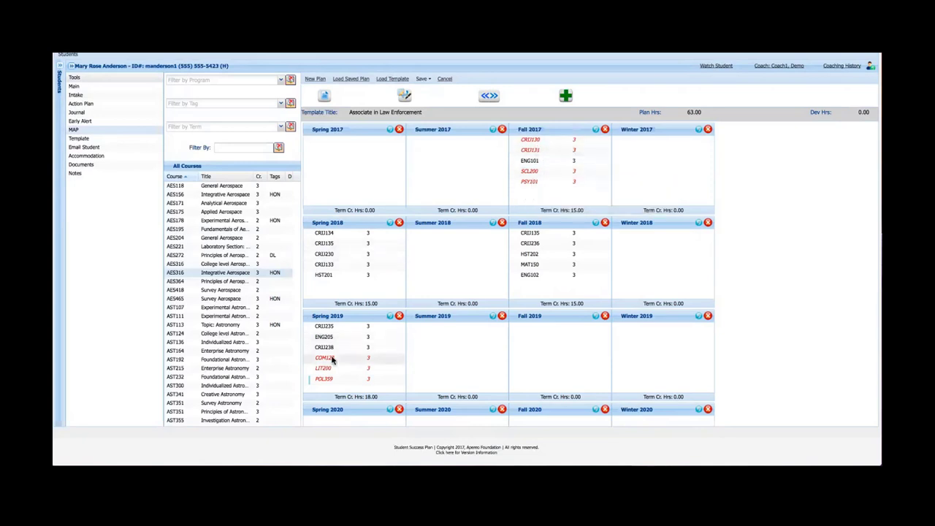
{"action": "mouse_move", "coordinate": [333, 359]}
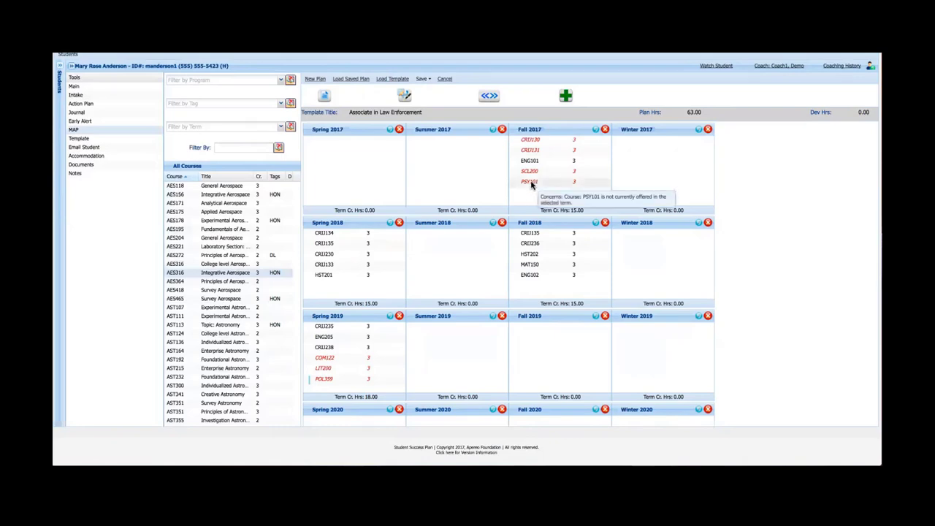
{"action": "left_click_drag", "start_coordinate": [531, 185], "coordinate": [451, 263]}
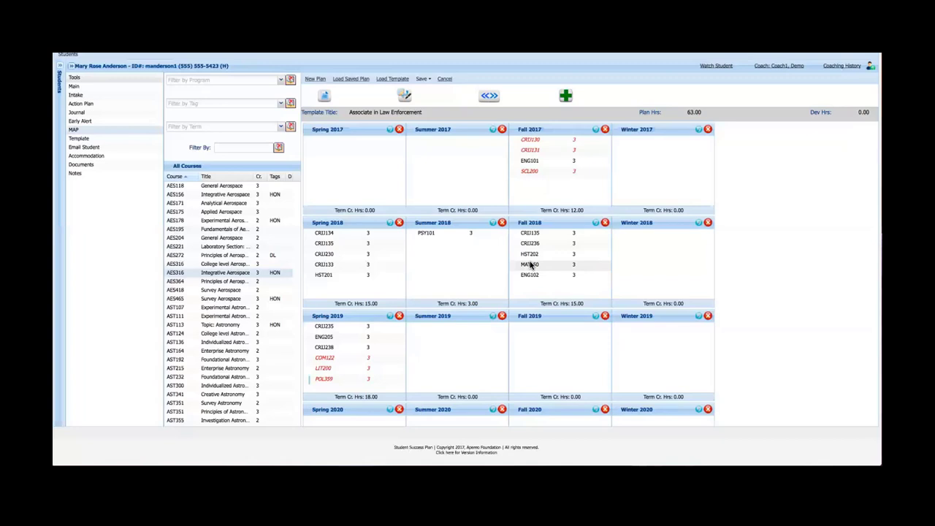
{"action": "mouse_move", "coordinate": [539, 176]}
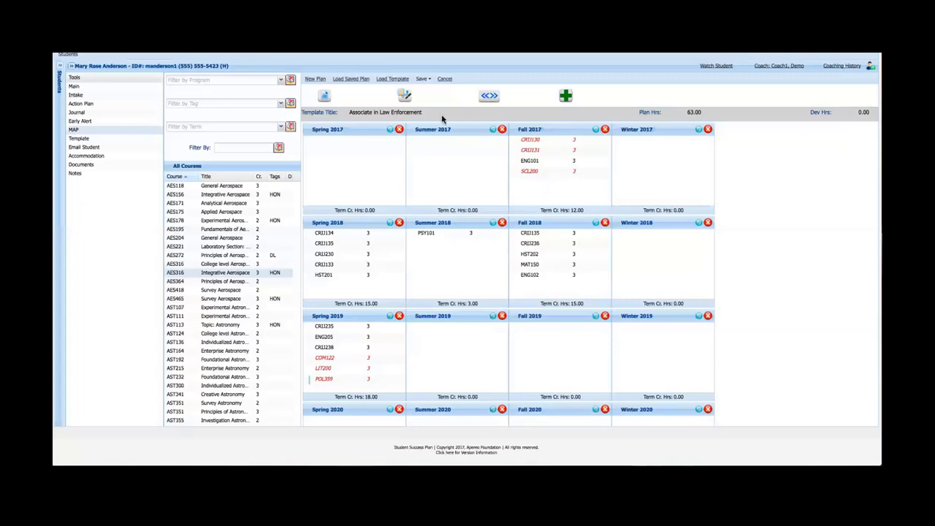
Step: Save the template as a new active plan titled Associate in Law Enforcement
{"action": "left_click", "coordinate": [423, 79]}
{"action": "left_click", "coordinate": [439, 90]}
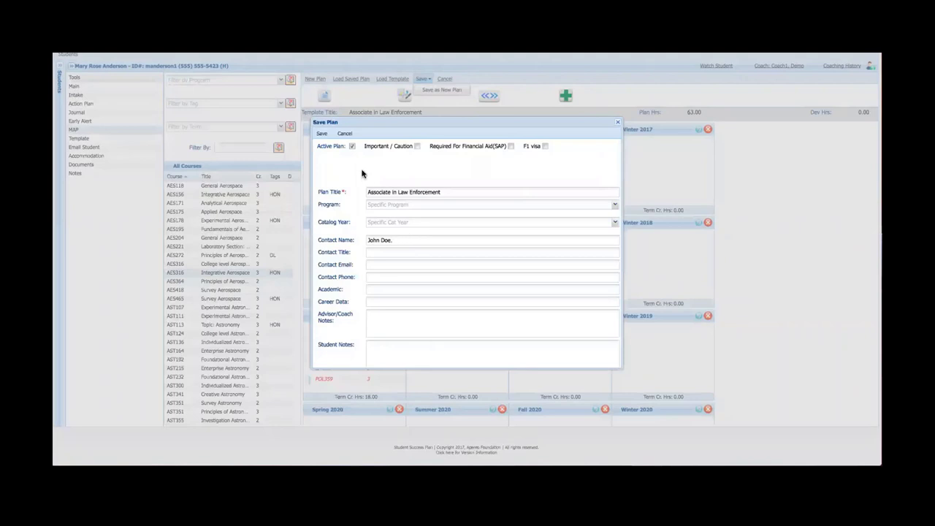
{"action": "left_click", "coordinate": [352, 146]}
{"action": "left_click", "coordinate": [352, 147]}
{"action": "left_click", "coordinate": [323, 134]}
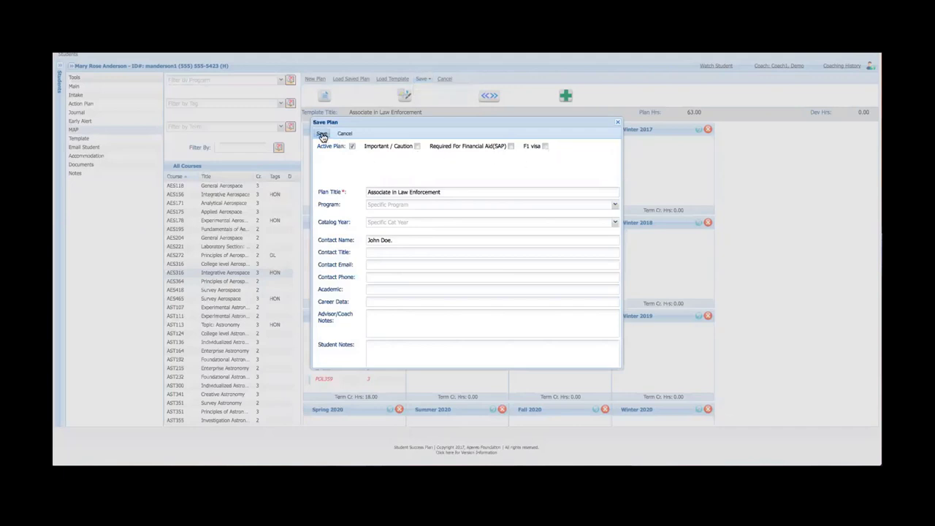